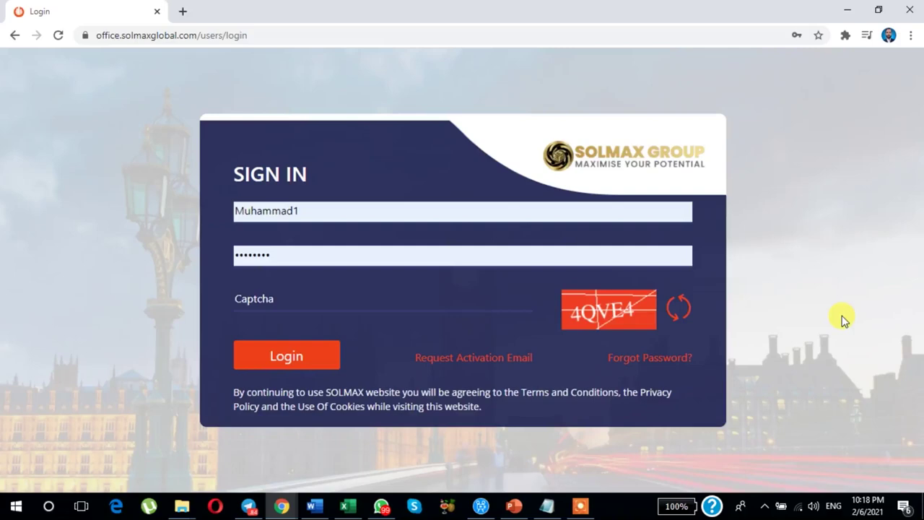
Enter the captcha code from the image and log in to the back office
{"action": "left_click", "coordinate": [253, 298]}
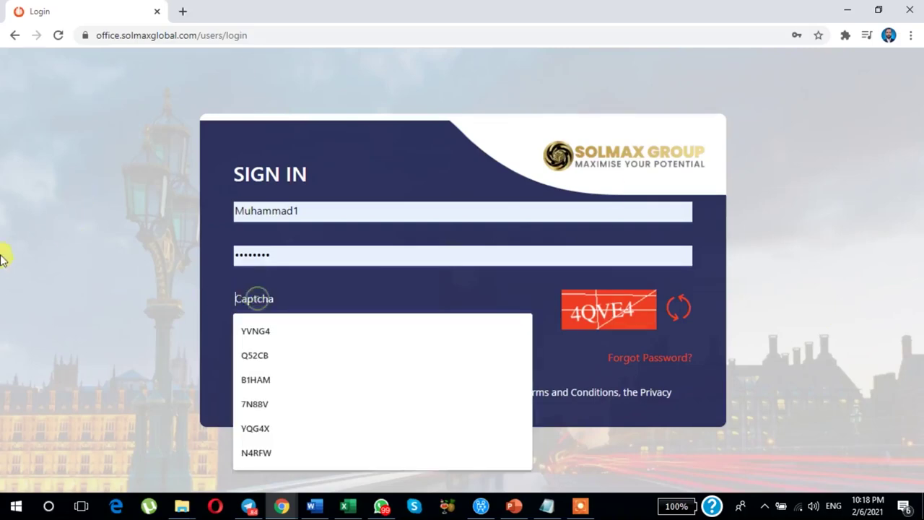
{"action": "type", "text": "4Q"}
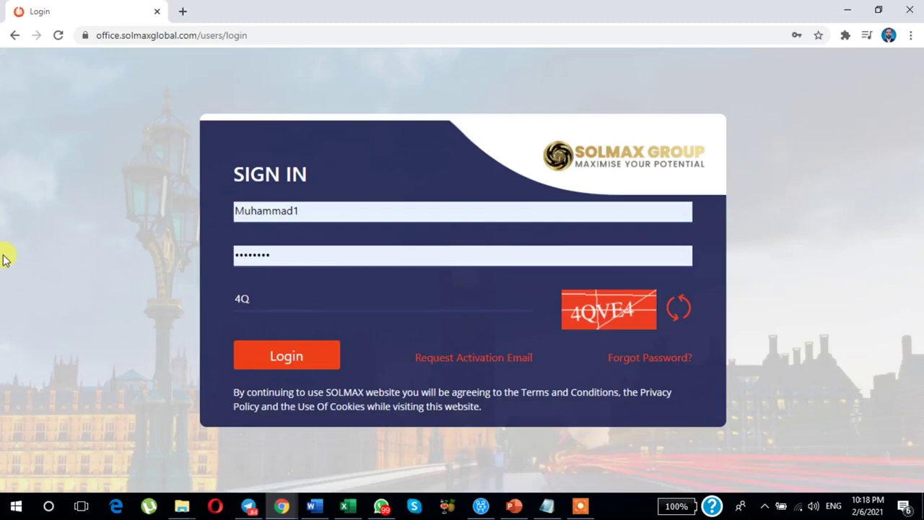
{"action": "type", "text": "VE"}
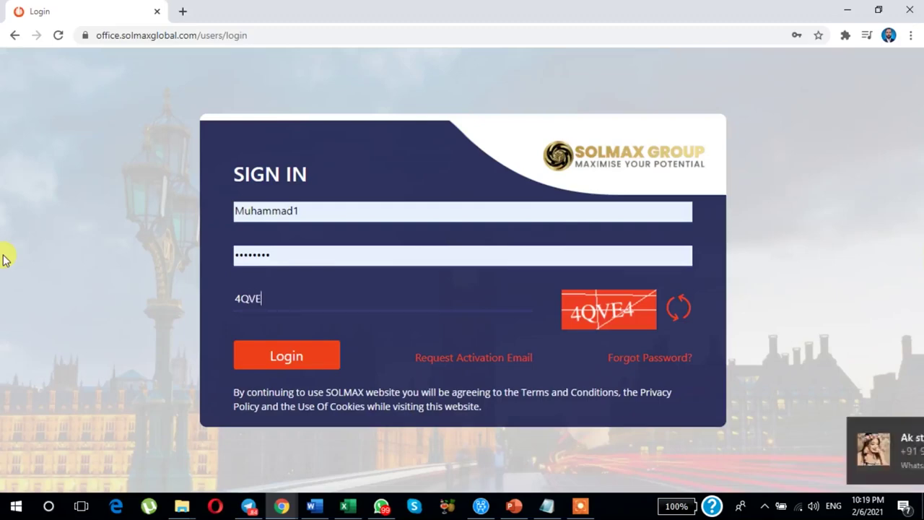
{"action": "type", "text": "4"}
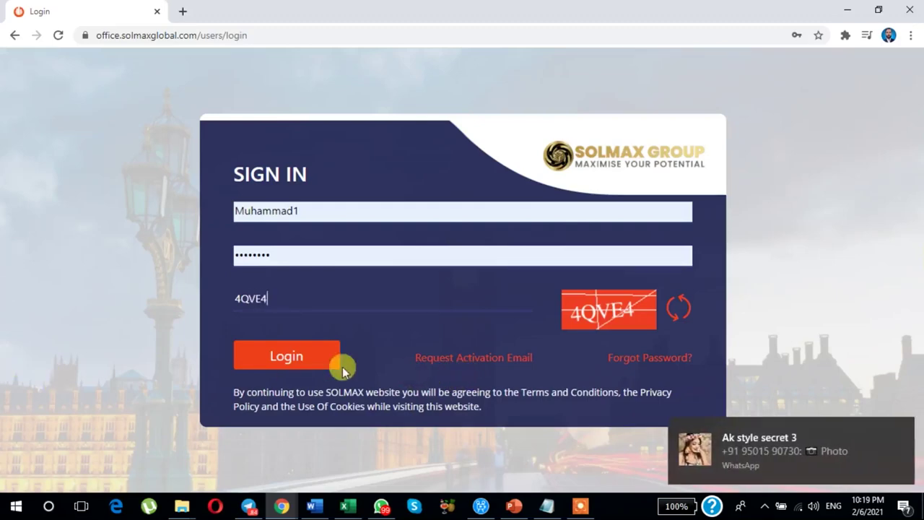
{"action": "left_click", "coordinate": [314, 357]}
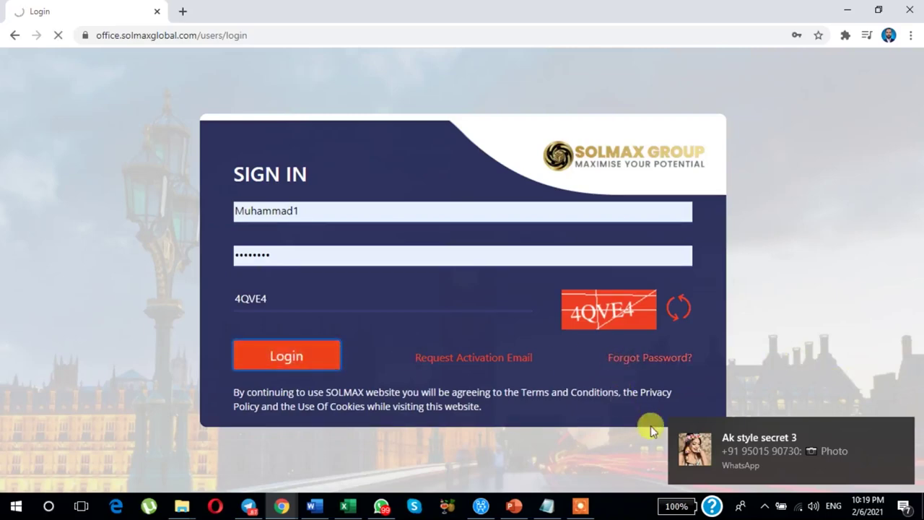
{"action": "left_click", "coordinate": [795, 443]}
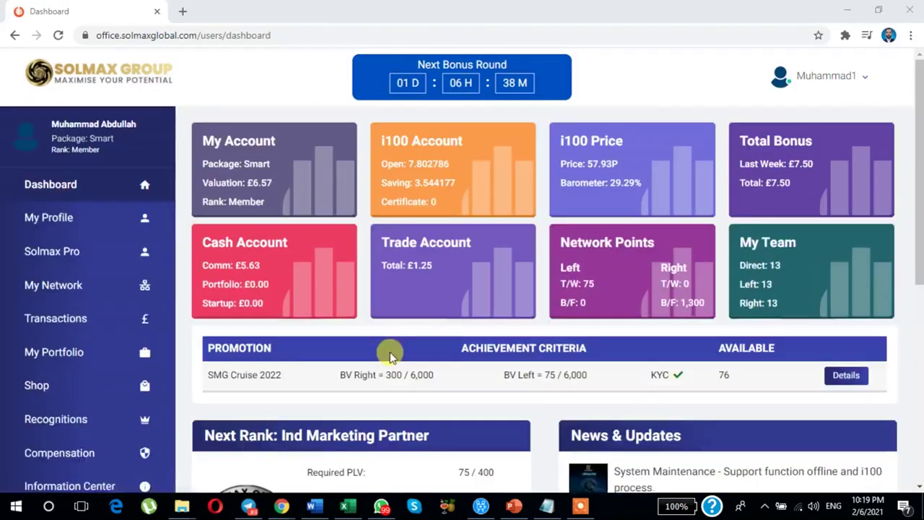
Review the dashboard cards showing £5.63 cash account commission, then go to Transactions
{"action": "scroll", "coordinate": [390, 354], "scroll_direction": "down", "scroll_amount": 1}
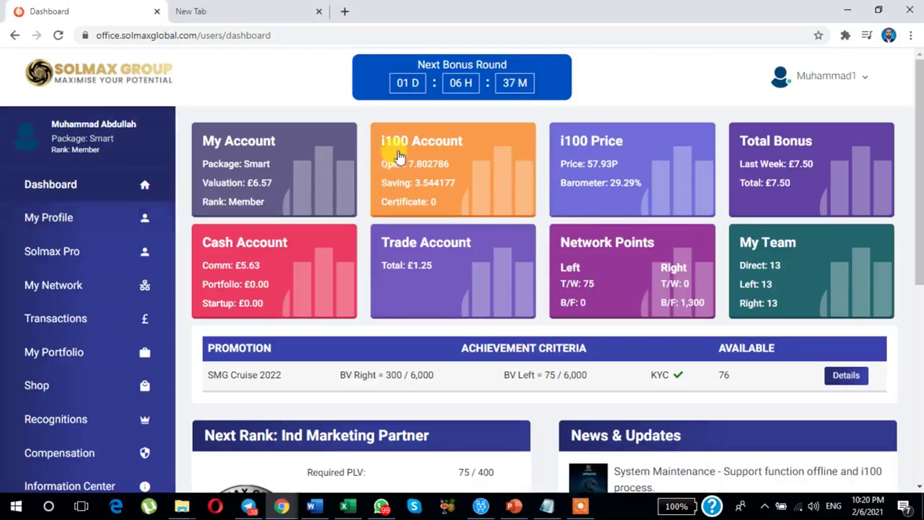
{"action": "scroll", "coordinate": [179, 245], "scroll_direction": "down", "scroll_amount": 1}
{"action": "scroll", "coordinate": [179, 243], "scroll_direction": "up", "scroll_amount": 1}
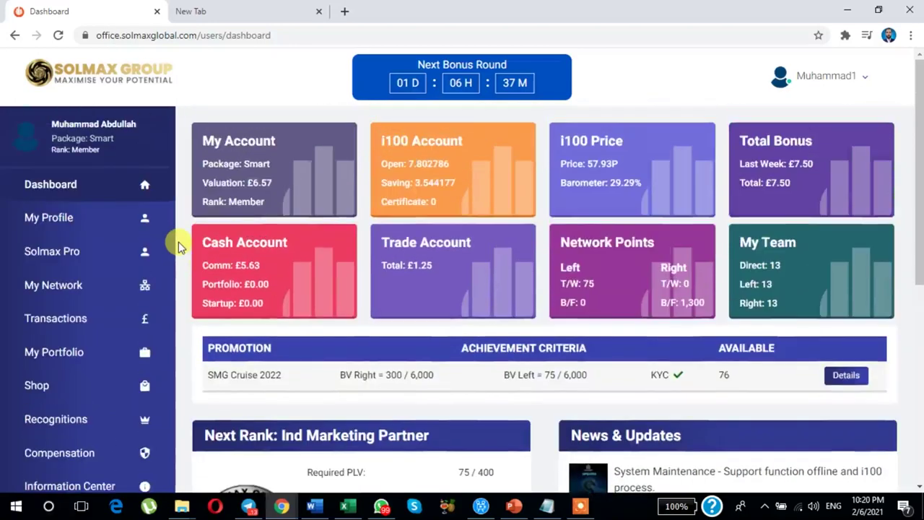
{"action": "left_click", "coordinate": [45, 324]}
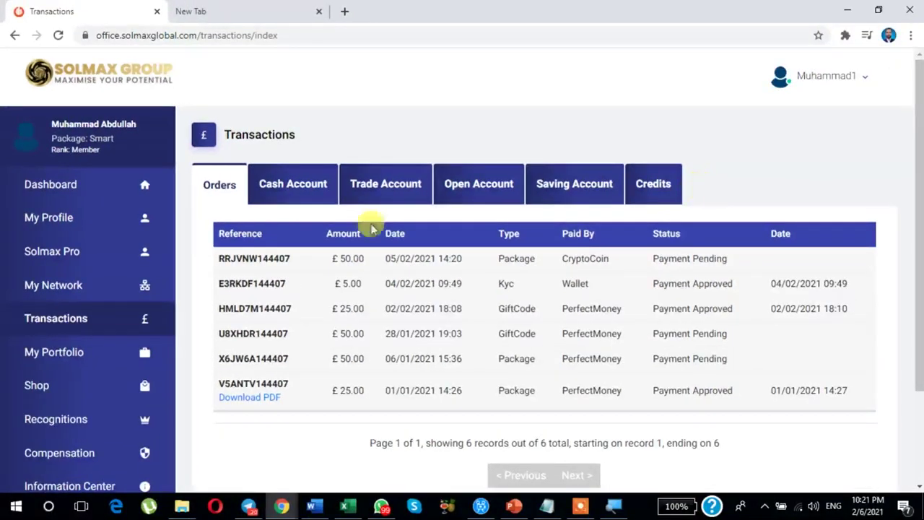
{"action": "left_click", "coordinate": [291, 186]}
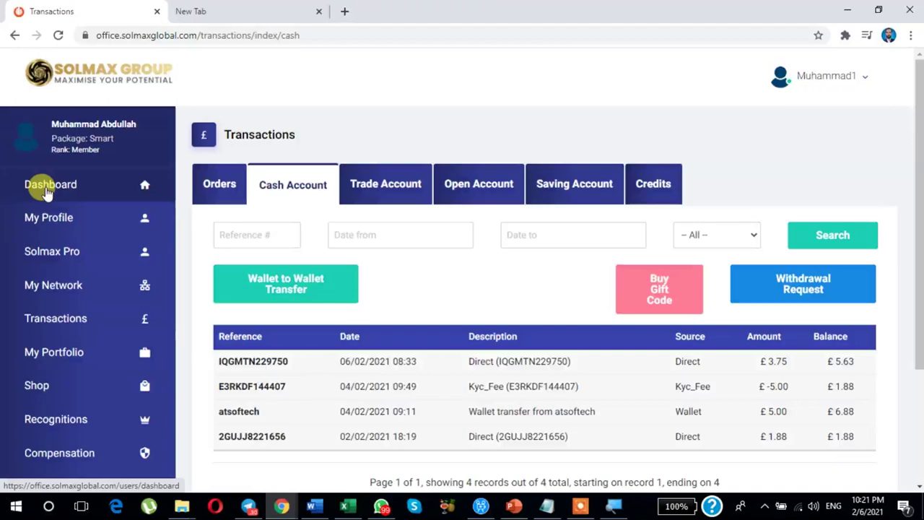
{"action": "left_click", "coordinate": [85, 209]}
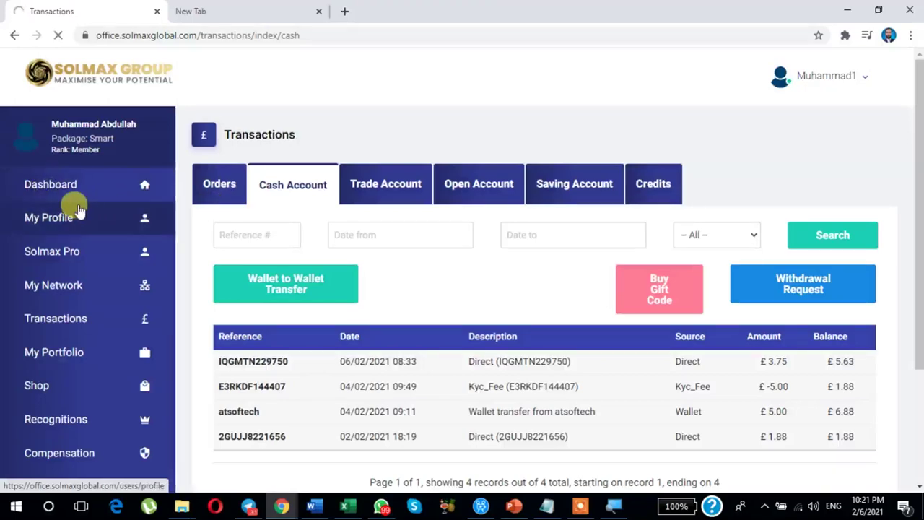
{"action": "left_click", "coordinate": [64, 186]}
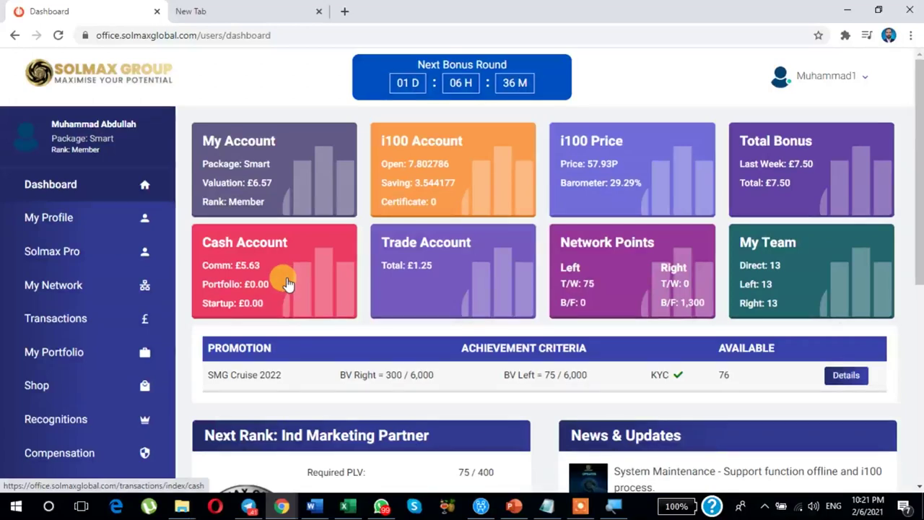
Open the Cash Account tab under Transactions and bring up the Wallet to Wallet Transfer form
{"action": "left_click", "coordinate": [51, 321]}
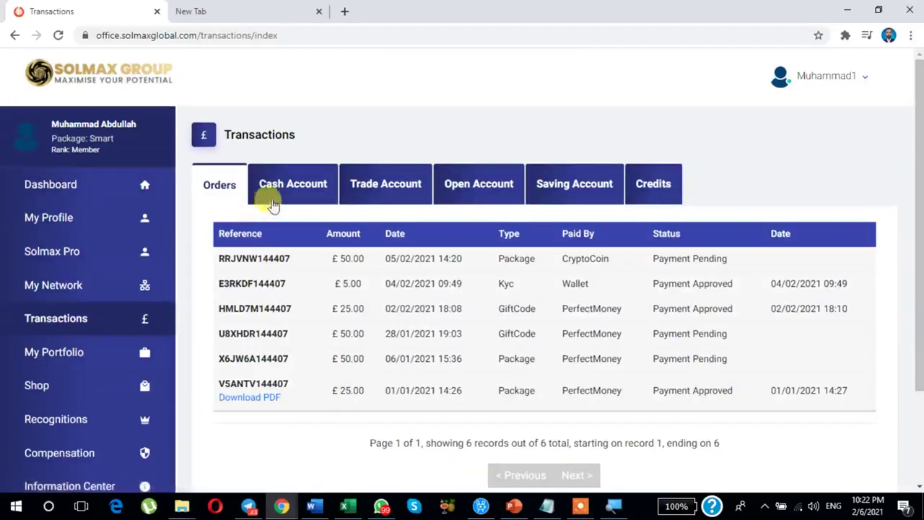
{"action": "left_click", "coordinate": [294, 190]}
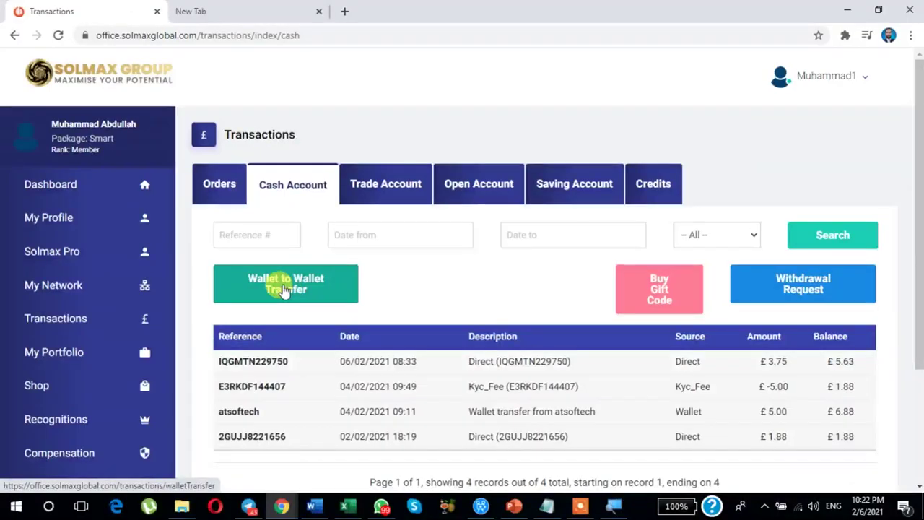
{"action": "left_click", "coordinate": [321, 304]}
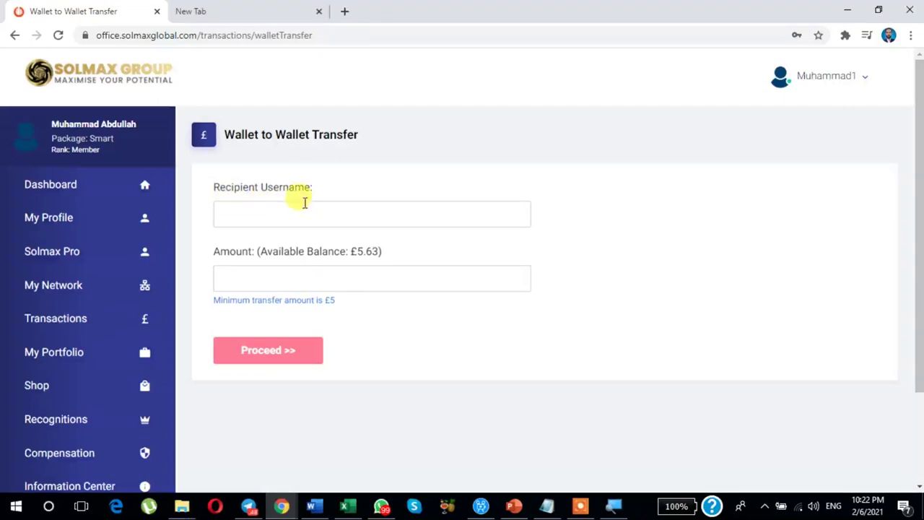
{"action": "left_click", "coordinate": [260, 211]}
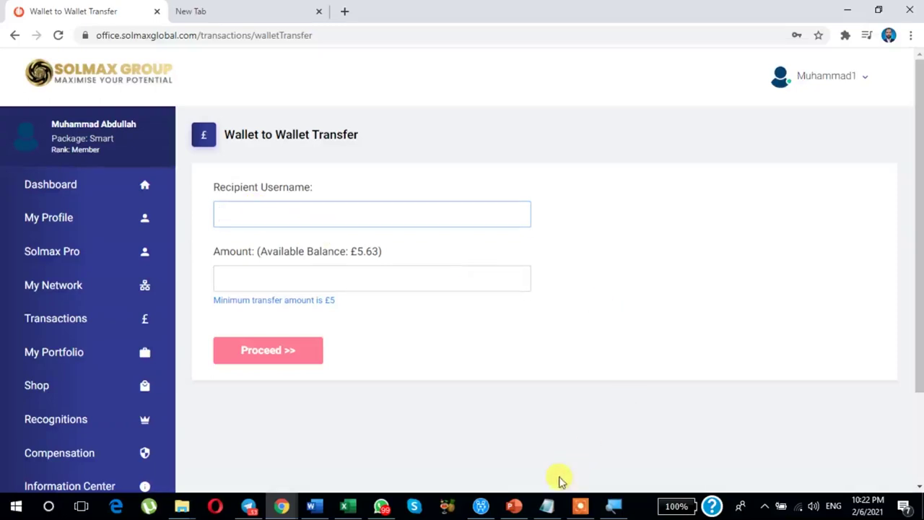
{"action": "left_click", "coordinate": [546, 505]}
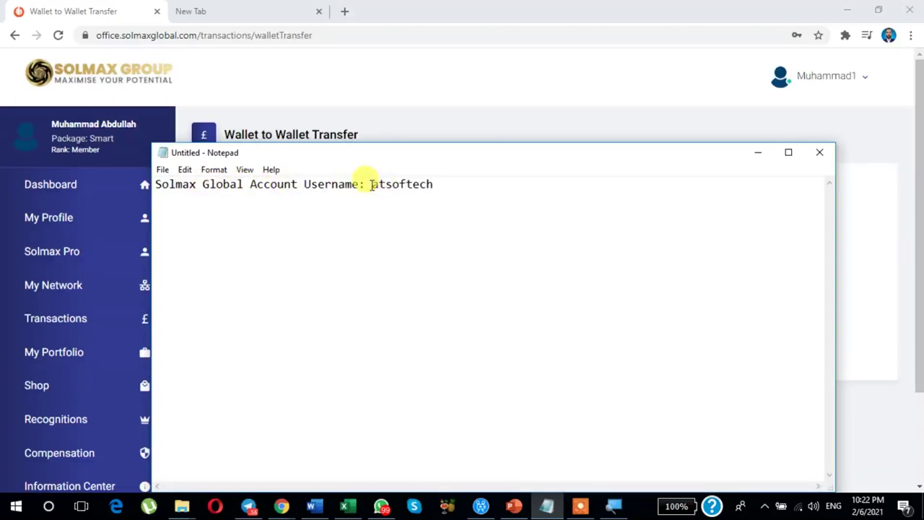
Select the recipient's username in the Notepad notes, then return to the Recipient Username field
{"action": "left_click_drag", "start_coordinate": [371, 184], "coordinate": [464, 184]}
{"action": "key", "text": "ctrl+c"}
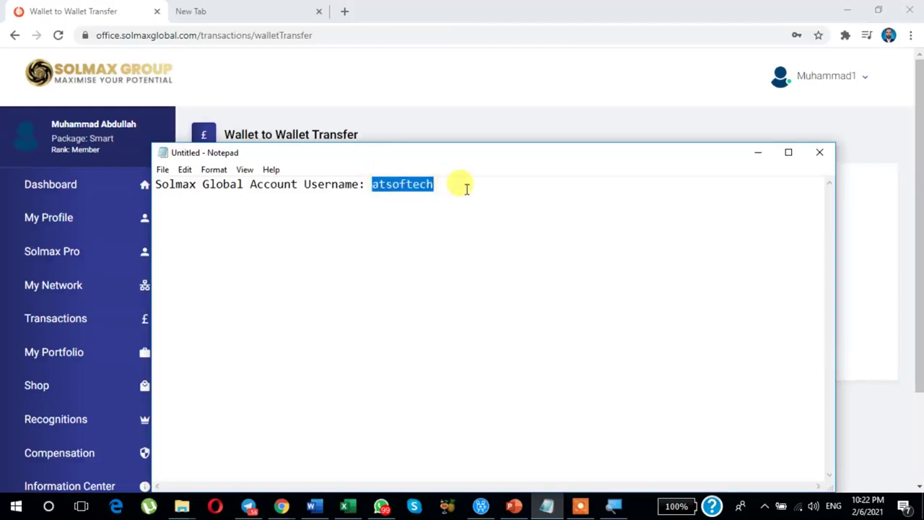
{"action": "left_click", "coordinate": [759, 160]}
{"action": "left_click", "coordinate": [256, 210]}
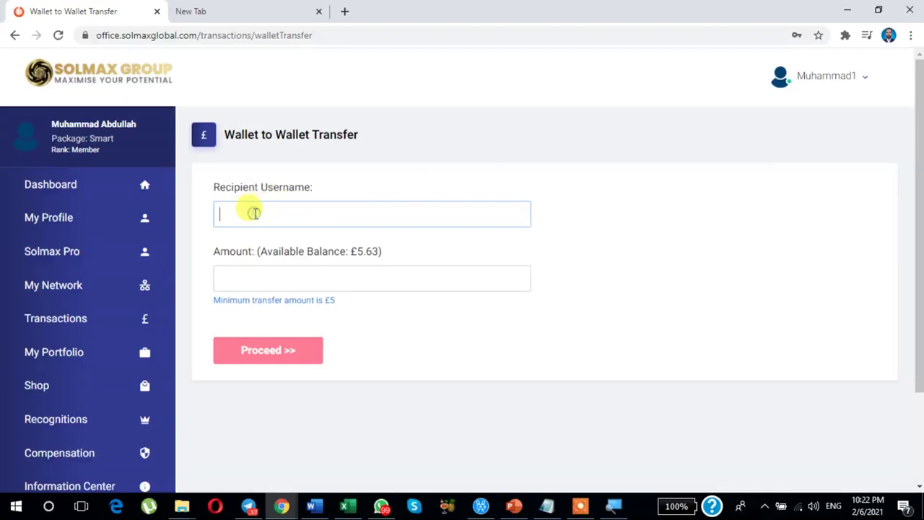
Paste the recipient's username, enter a £5 amount, and proceed to the review page
{"action": "key", "text": "ctrl+v"}
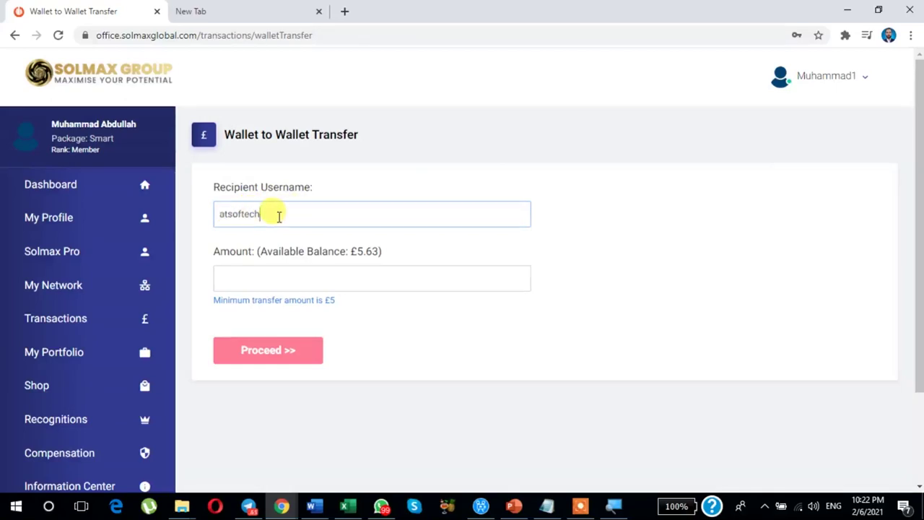
{"action": "left_click", "coordinate": [256, 273]}
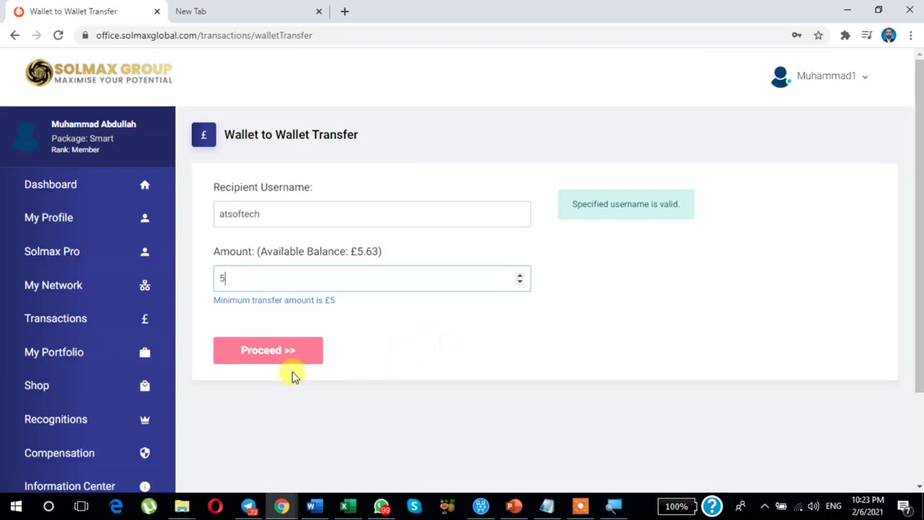
{"action": "left_click", "coordinate": [258, 356]}
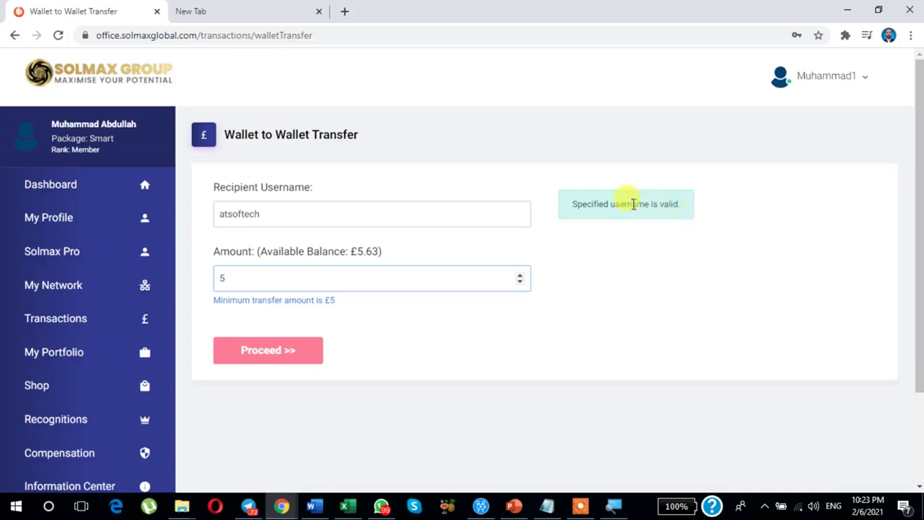
{"action": "left_click", "coordinate": [274, 353]}
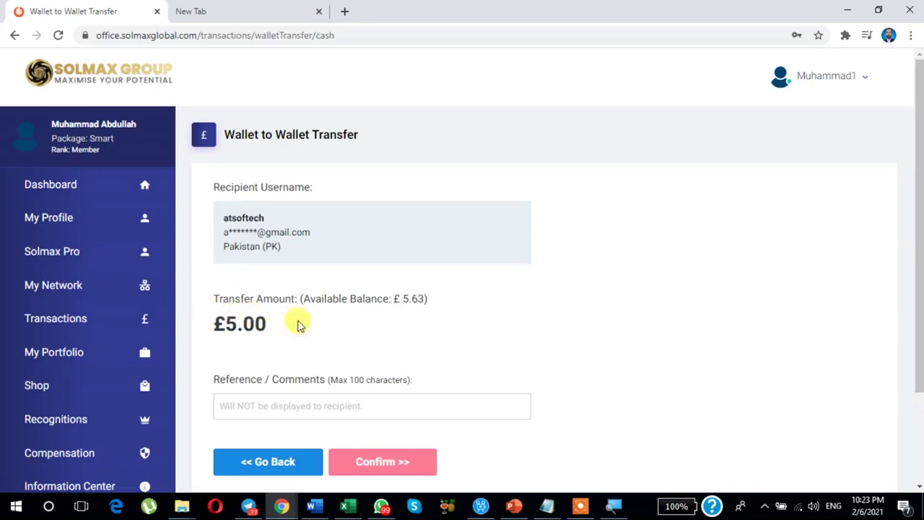
Add the sender's username as the reference comment and confirm the £5 transfer
{"action": "scroll", "coordinate": [392, 368], "scroll_direction": "down", "scroll_amount": 1}
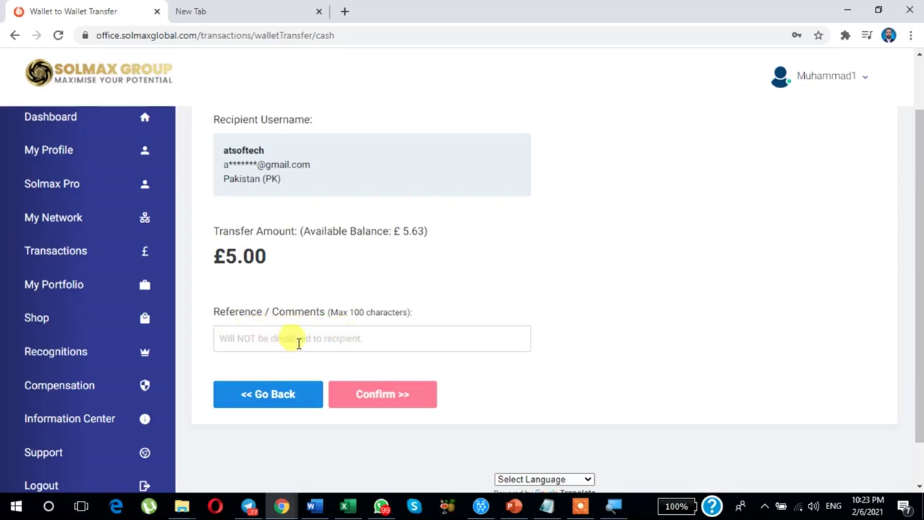
{"action": "scroll", "coordinate": [302, 356], "scroll_direction": "up", "scroll_amount": 1}
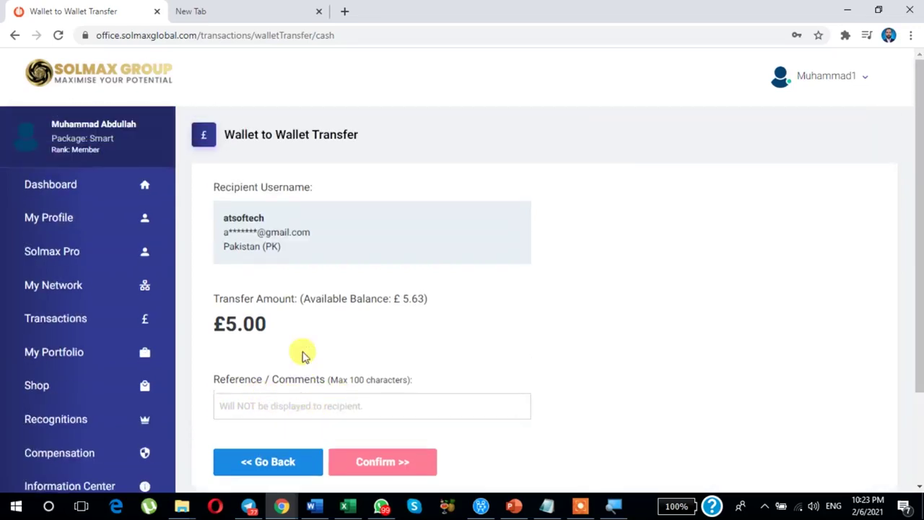
{"action": "scroll", "coordinate": [301, 357], "scroll_direction": "down", "scroll_amount": 1}
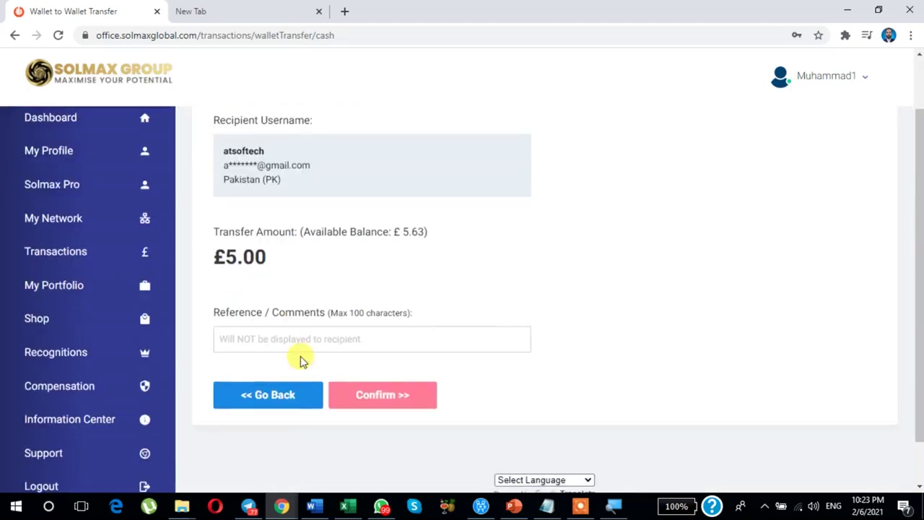
{"action": "left_click", "coordinate": [237, 338]}
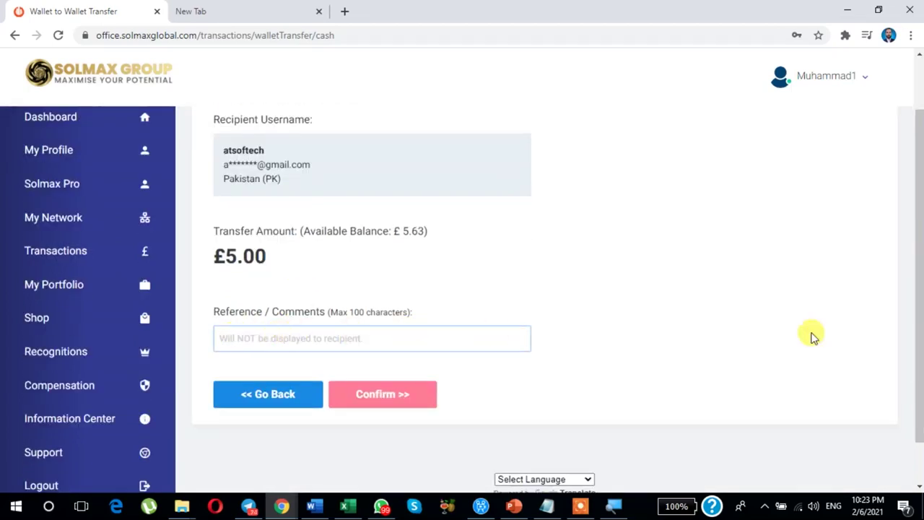
{"action": "type", "text": "Muhammad1"}
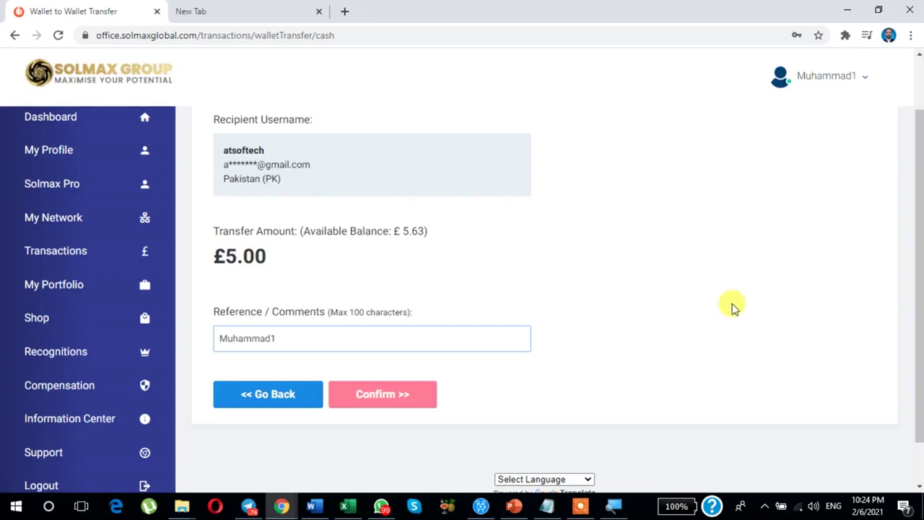
{"action": "left_click", "coordinate": [378, 398]}
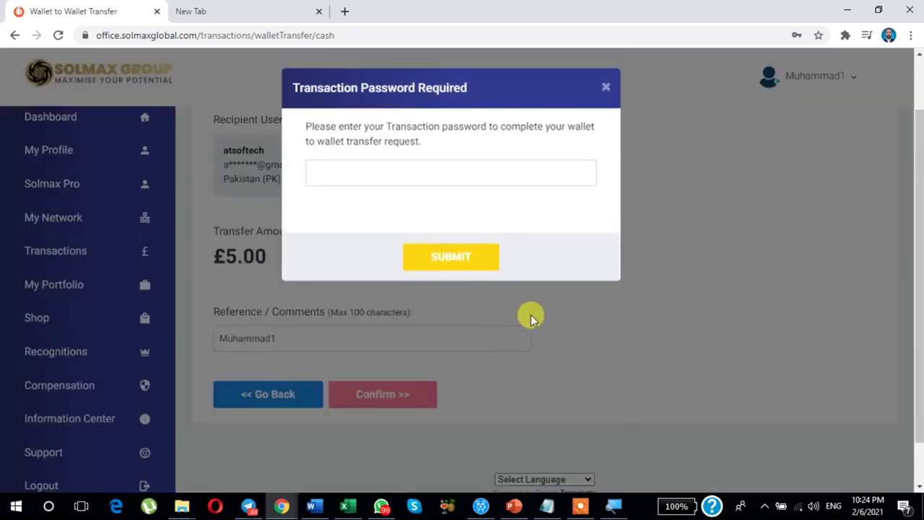
Submit the transaction password to complete the £5 transfer, leaving a £0.63 balance
{"action": "left_click", "coordinate": [376, 175]}
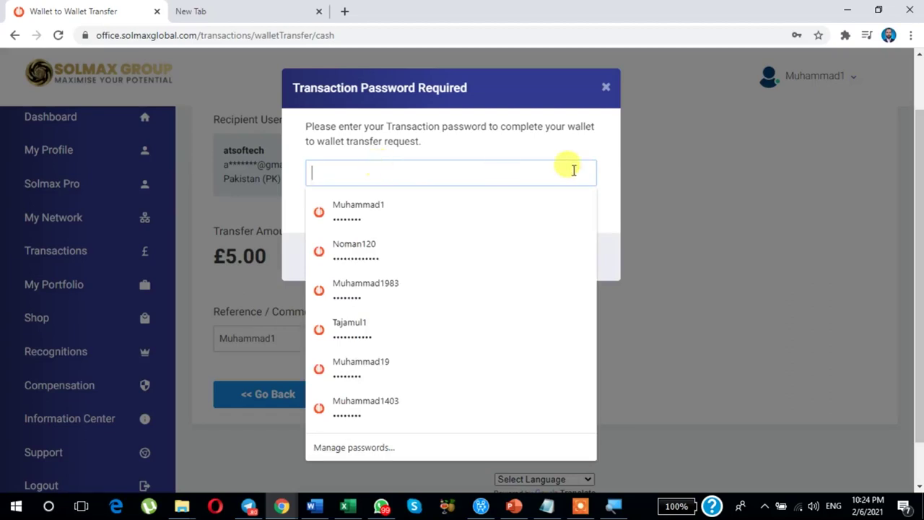
{"action": "type", "text": "•"}
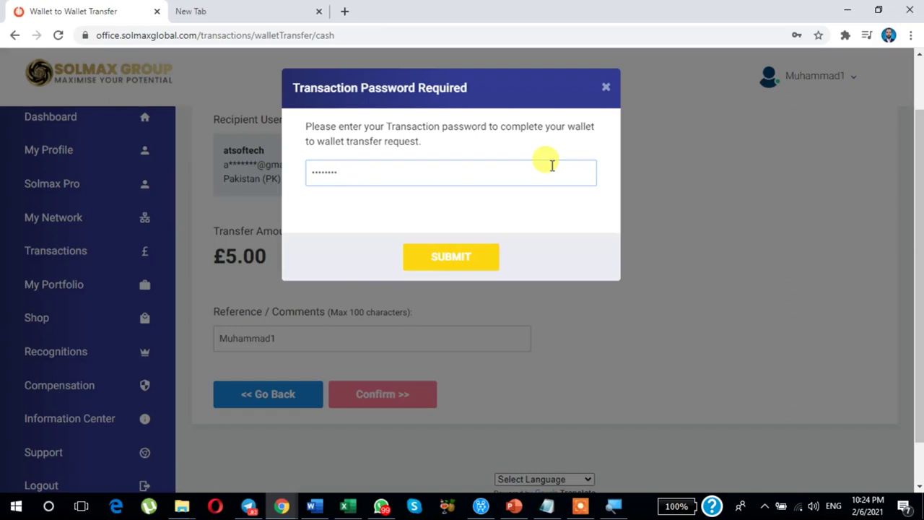
{"action": "left_click", "coordinate": [447, 264]}
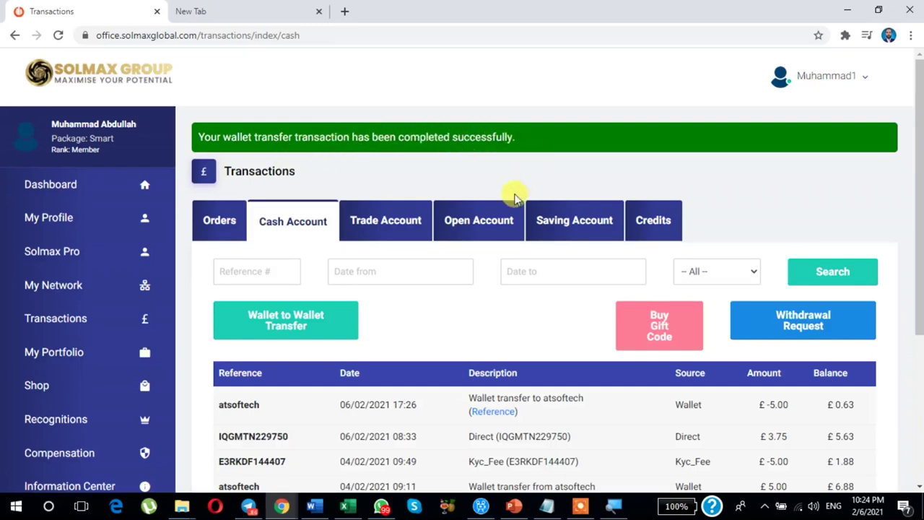
Return to the dashboard and check the Cash Account tile now reads £0.63
{"action": "scroll", "coordinate": [512, 200], "scroll_direction": "down", "scroll_amount": 2}
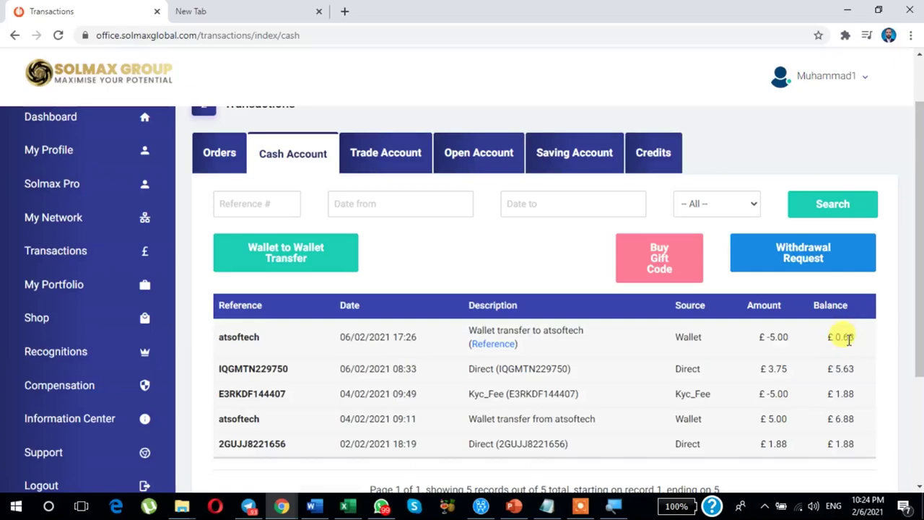
{"action": "scroll", "coordinate": [16, 68], "scroll_direction": "up", "scroll_amount": 2}
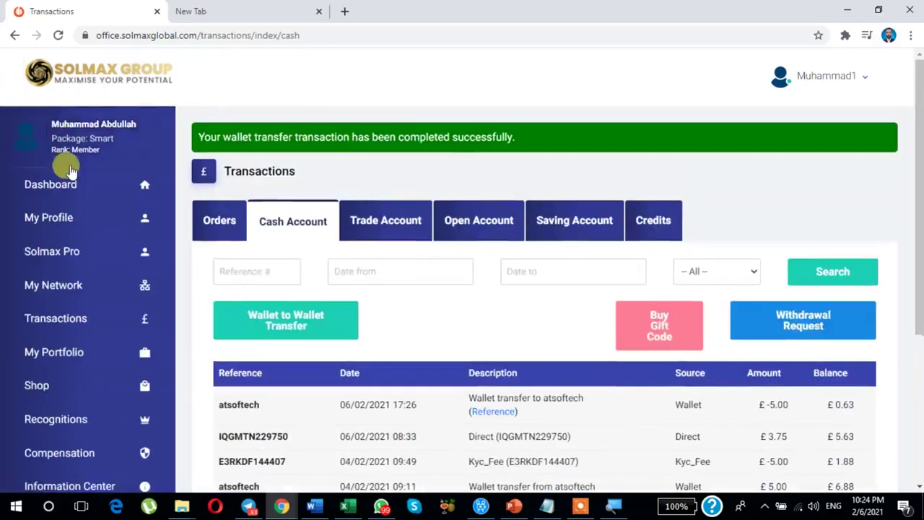
{"action": "left_click", "coordinate": [43, 185]}
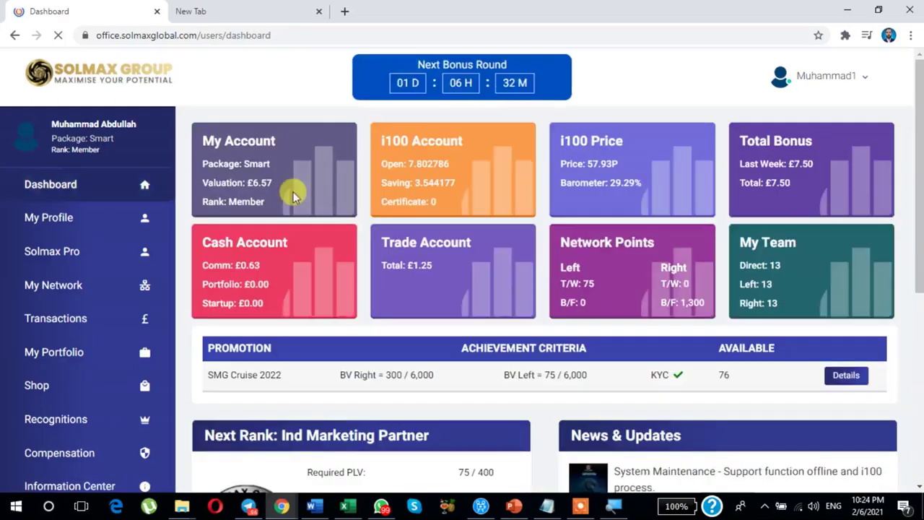
{"action": "scroll", "coordinate": [295, 192], "scroll_direction": "down", "scroll_amount": 3}
{"action": "scroll", "coordinate": [292, 190], "scroll_direction": "up", "scroll_amount": 3}
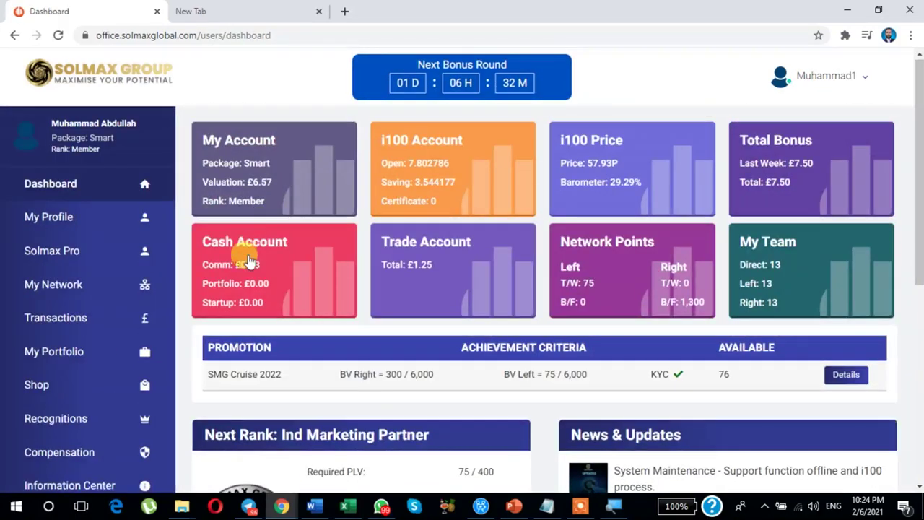